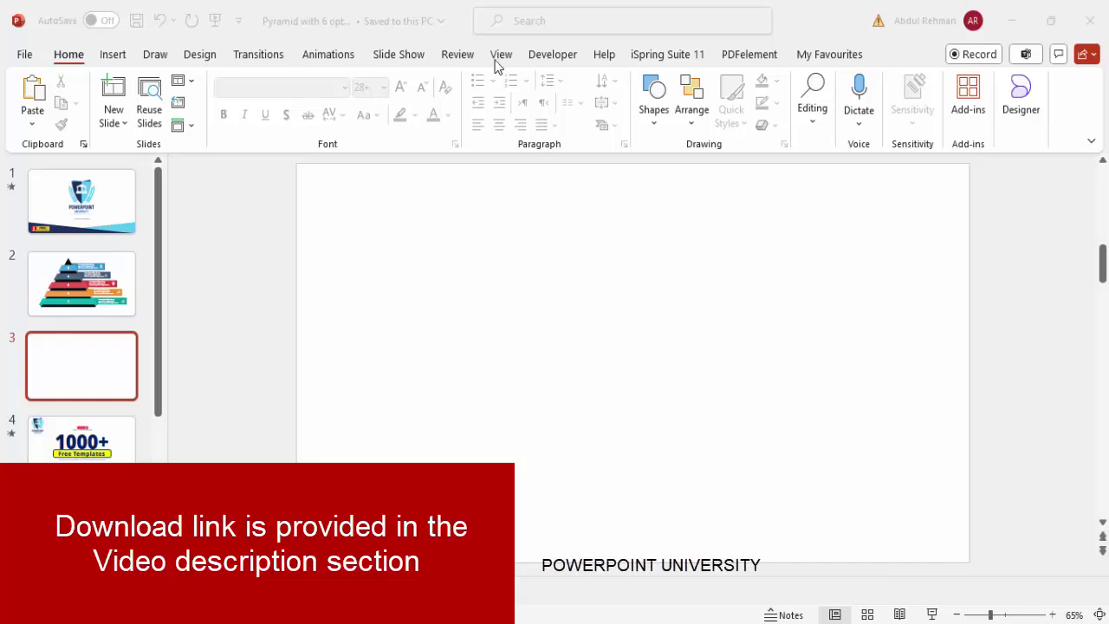
Show the slide guides and draw a large isosceles triangle on slide 3.
{"action": "left_click", "coordinate": [499, 55]}
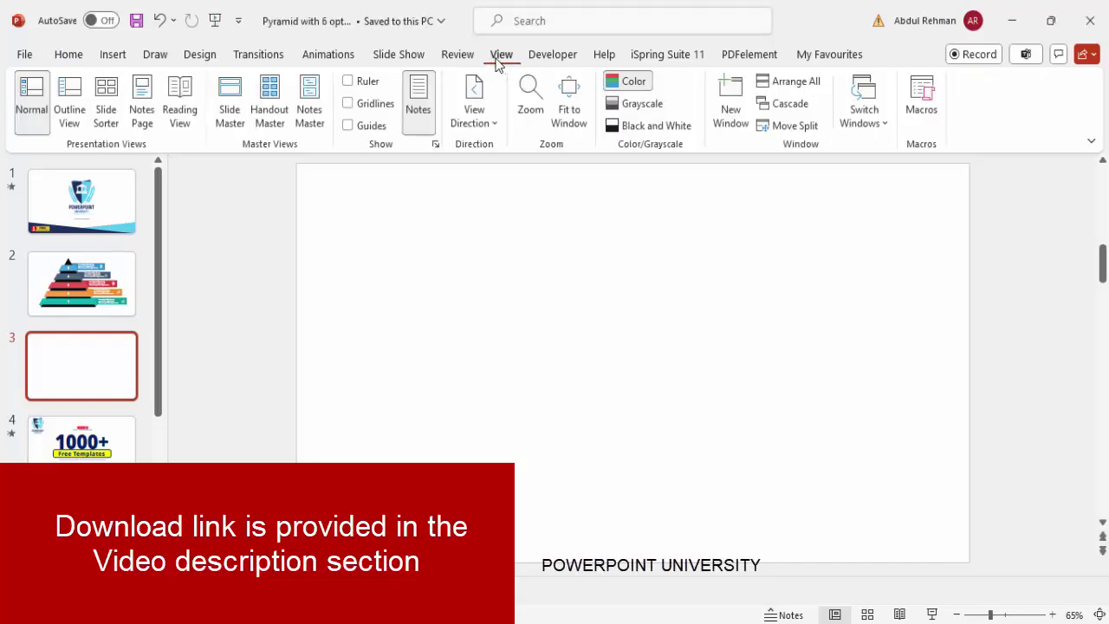
{"action": "left_click", "coordinate": [373, 124]}
{"action": "left_click", "coordinate": [114, 55]}
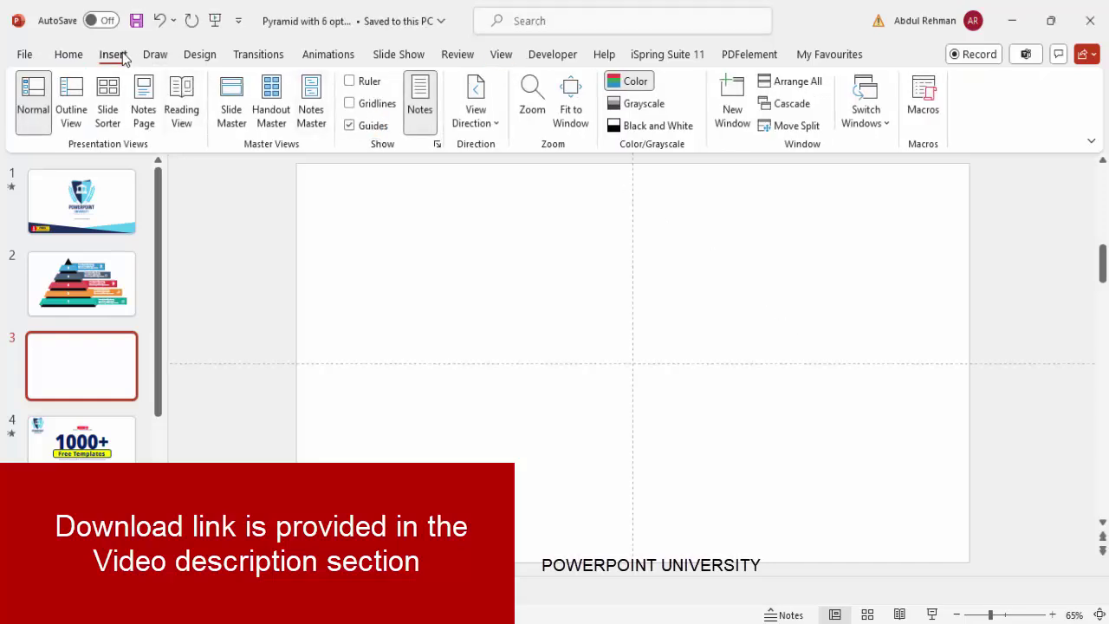
{"action": "left_click", "coordinate": [358, 132]}
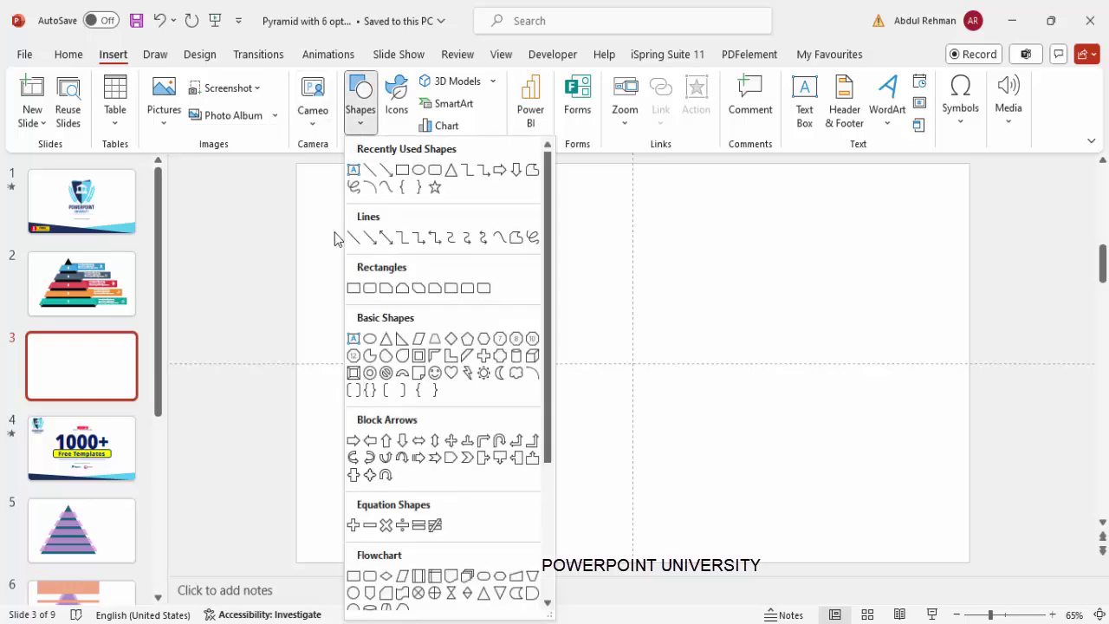
{"action": "left_click", "coordinate": [386, 340]}
{"action": "left_click_drag", "start_coordinate": [491, 237], "coordinate": [835, 520]}
{"action": "left_click_drag", "start_coordinate": [734, 431], "coordinate": [703, 416]}
Centre the triangle horizontally and vertically on the slide.
{"action": "left_click", "coordinate": [950, 82]}
{"action": "left_click", "coordinate": [1031, 130]}
{"action": "left_click", "coordinate": [948, 82]}
{"action": "left_click", "coordinate": [1009, 203]}
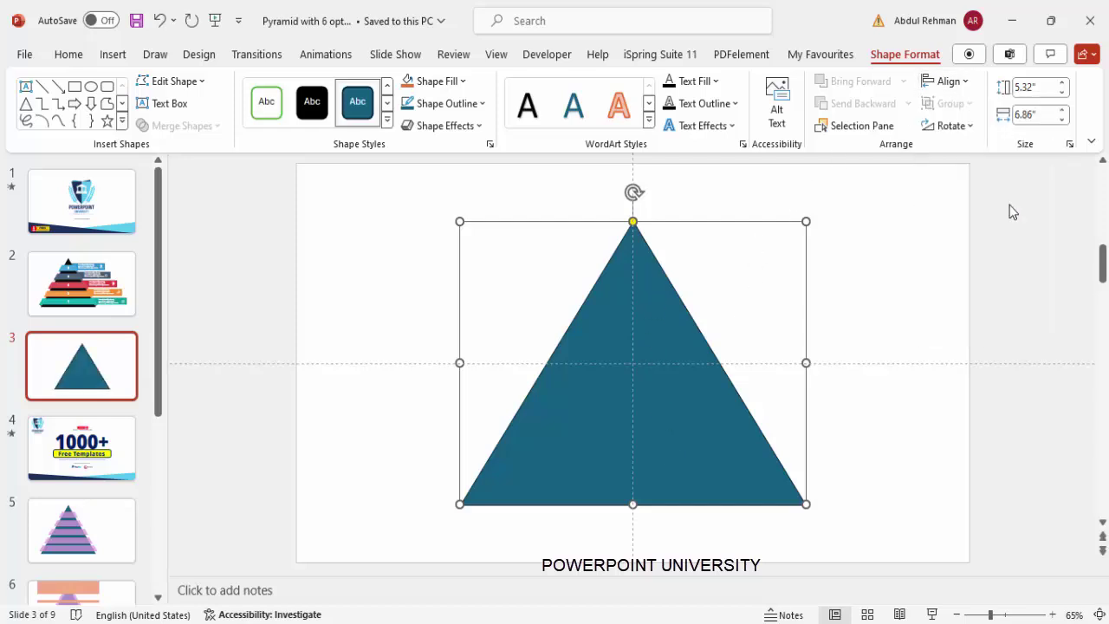
Give the teal triangle no outline and a 20% transparent solid fill.
{"action": "left_click", "coordinate": [455, 105]}
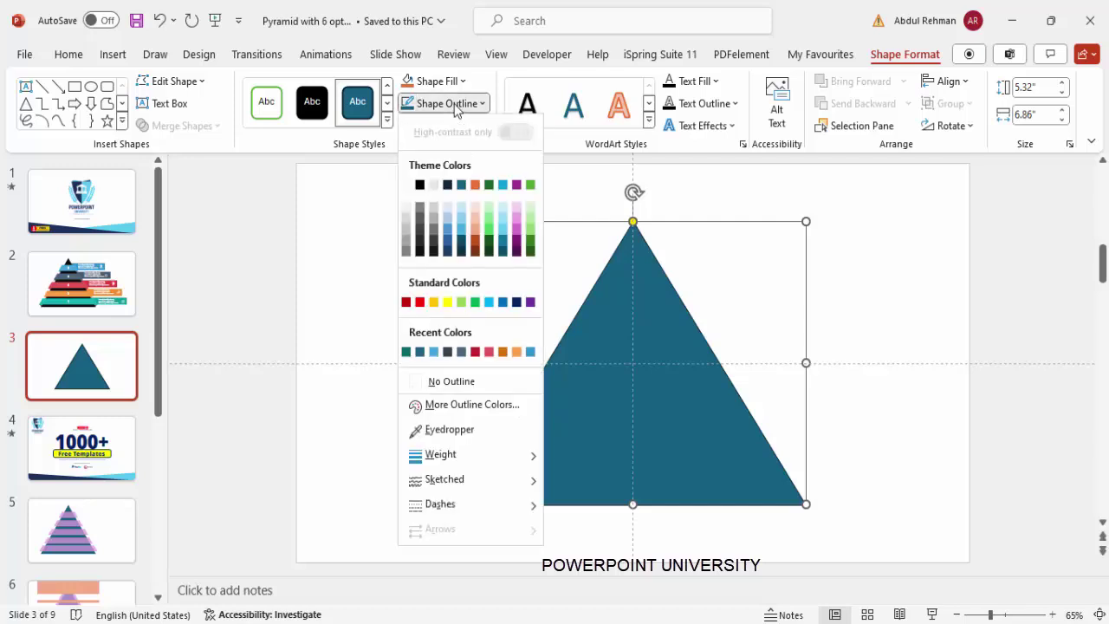
{"action": "left_click", "coordinate": [467, 387]}
{"action": "right_click", "coordinate": [573, 384]}
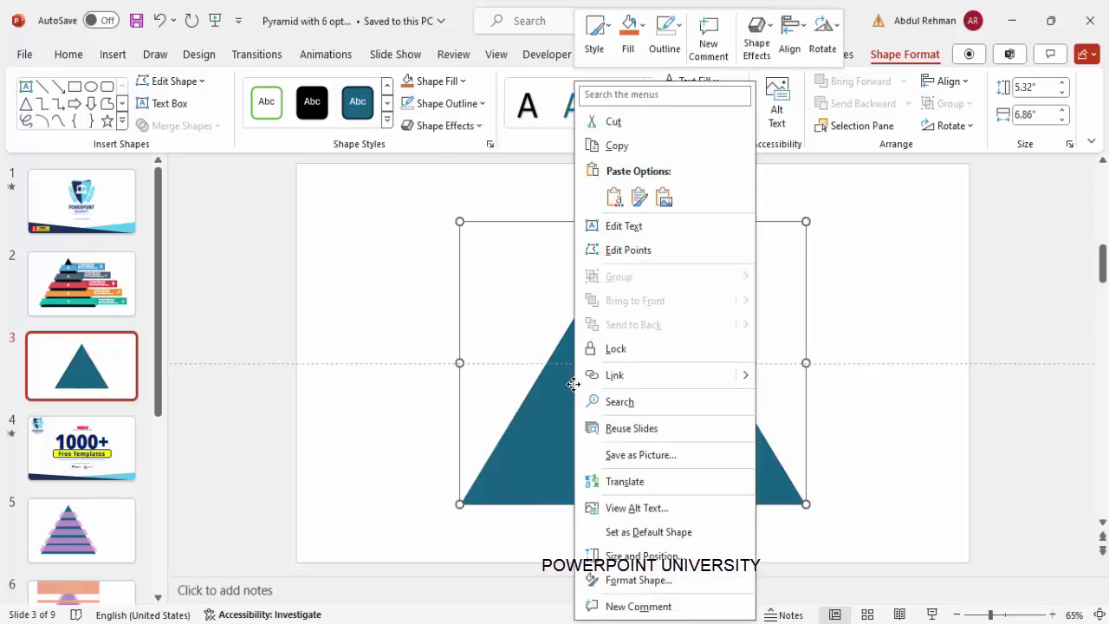
{"action": "left_click", "coordinate": [645, 581]}
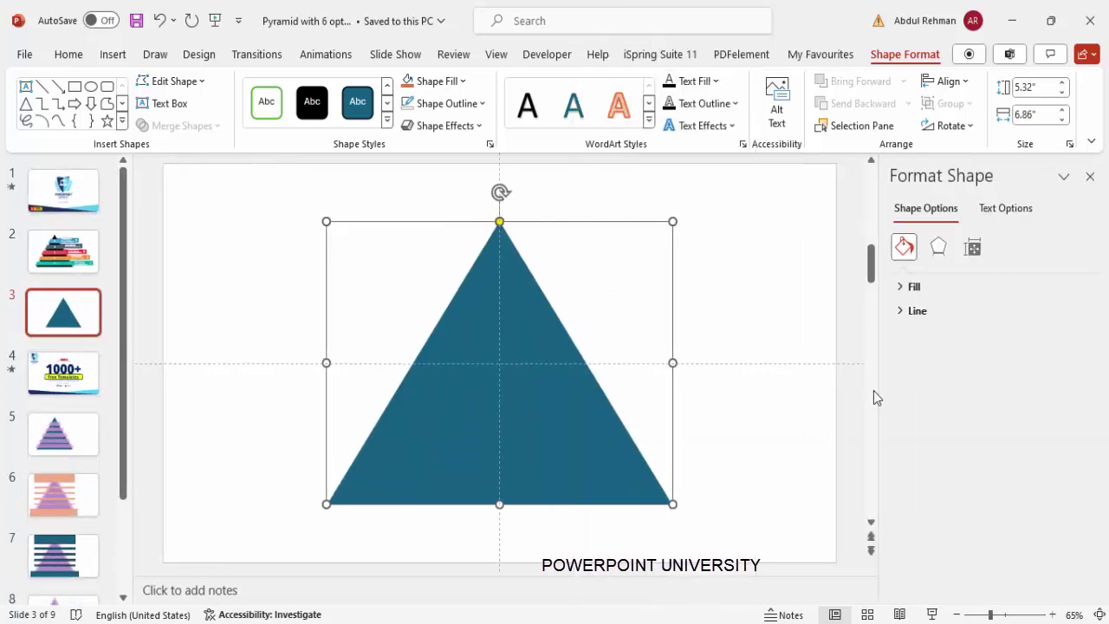
{"action": "left_click", "coordinate": [906, 286]}
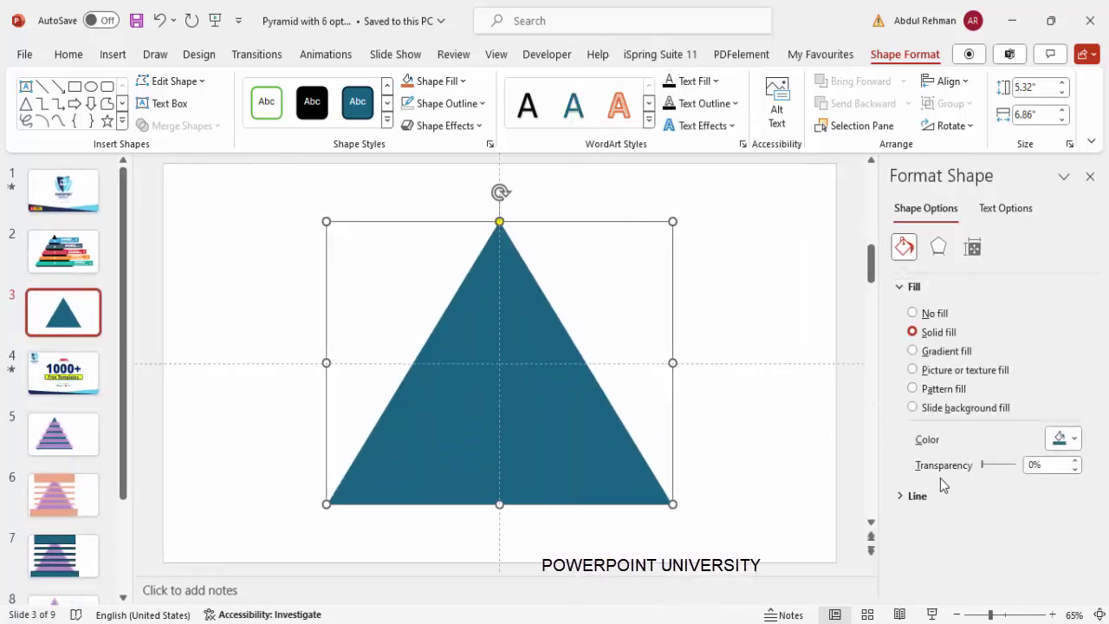
{"action": "left_click", "coordinate": [983, 465]}
{"action": "key", "text": "ctrl+a"}
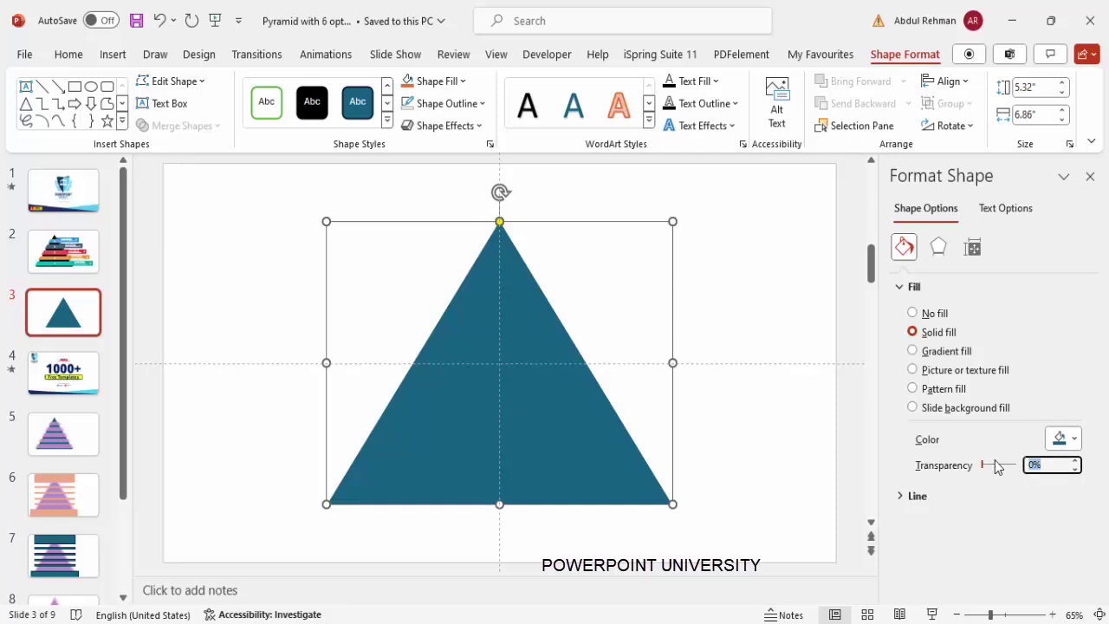
{"action": "type", "text": "20"}
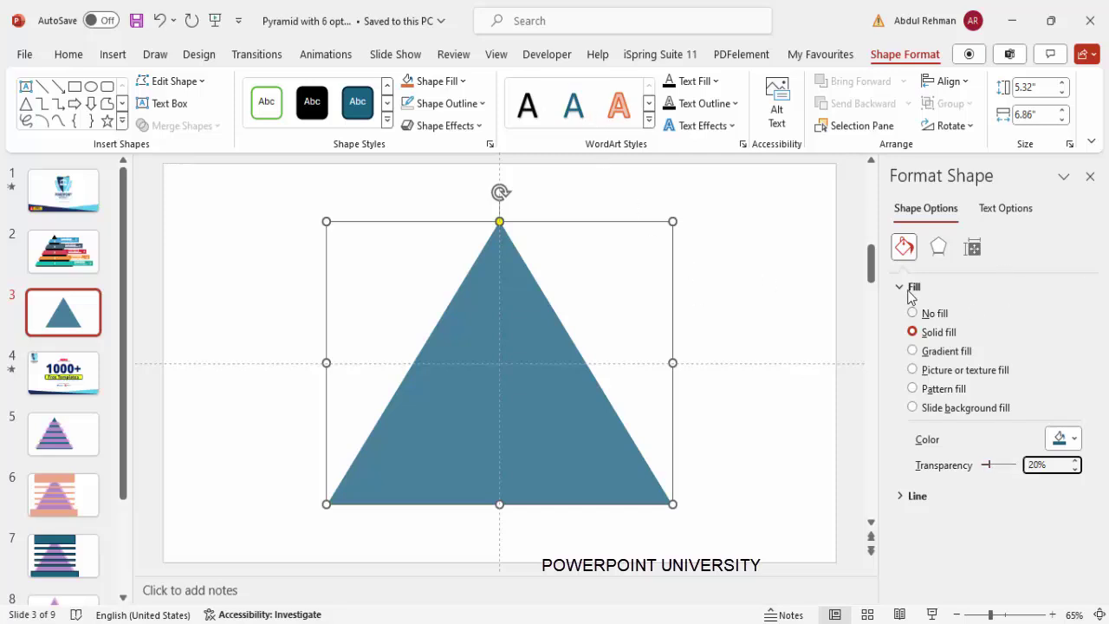
Fill the triangle with a light sky blue colour.
{"action": "left_click", "coordinate": [442, 87]}
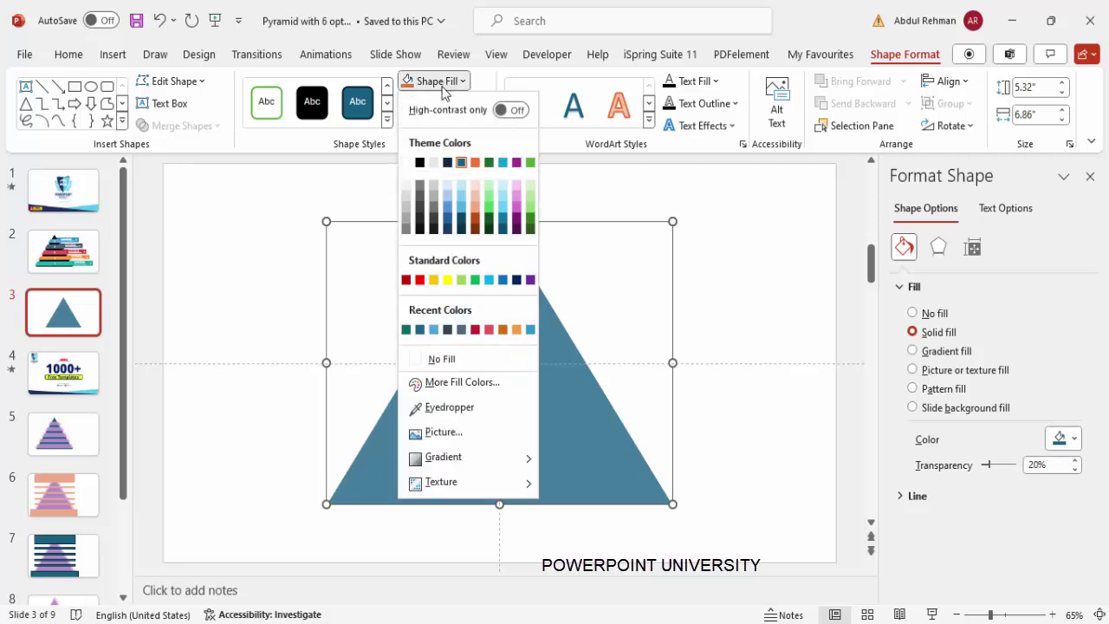
{"action": "left_click", "coordinate": [501, 207]}
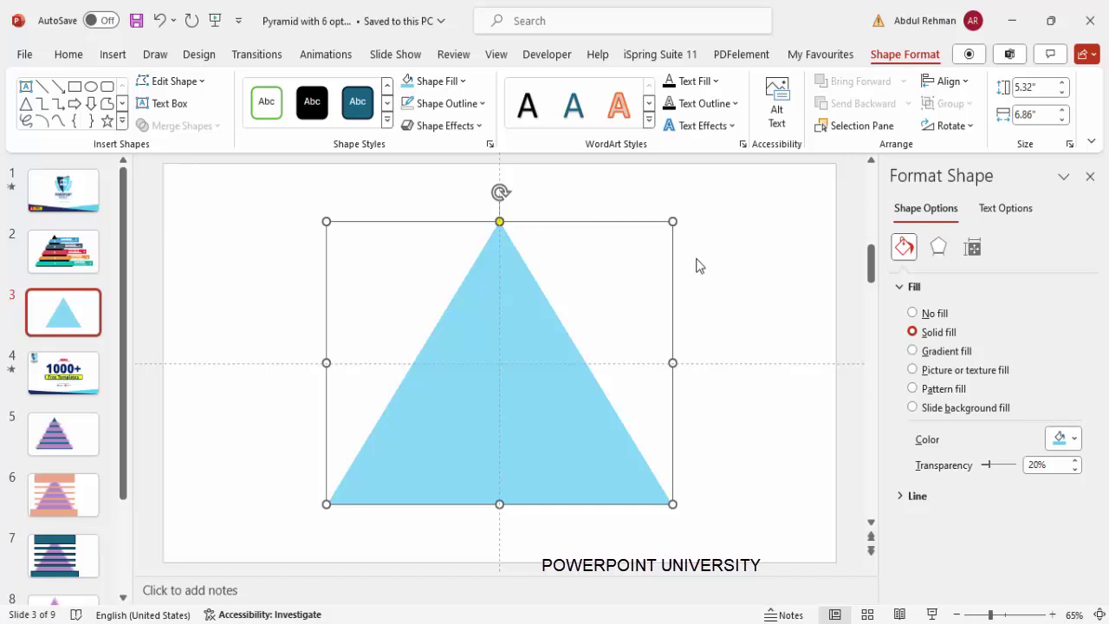
Duplicate the triangle and fill the copy light pink.
{"action": "right_click", "coordinate": [538, 408]}
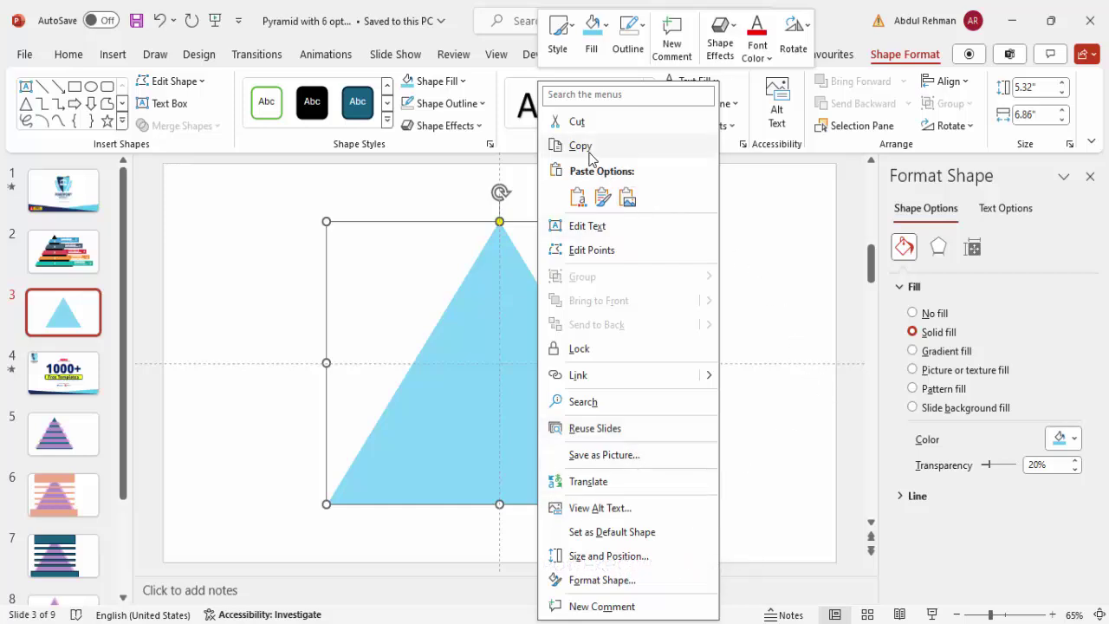
{"action": "left_click", "coordinate": [745, 244]}
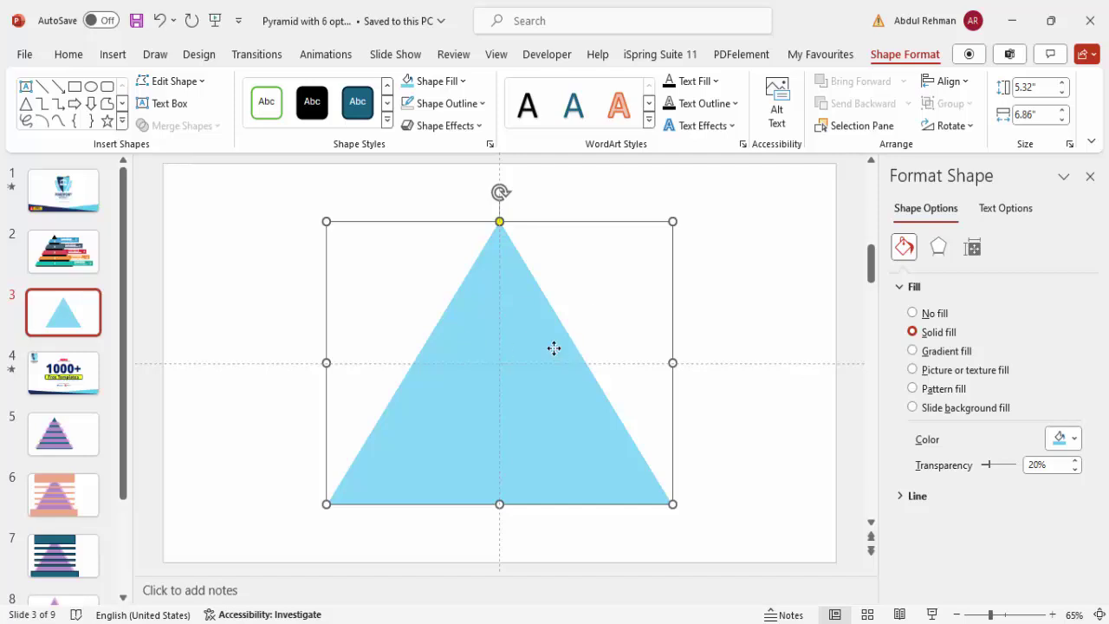
{"action": "left_click_drag", "start_coordinate": [554, 347], "coordinate": [632, 376]}
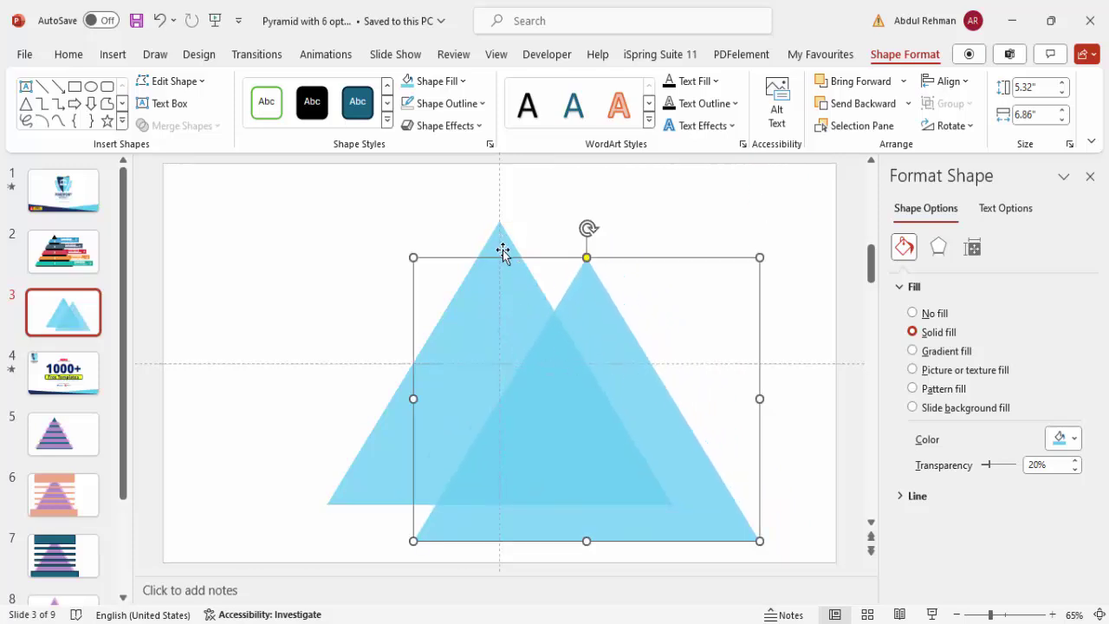
{"action": "left_click_drag", "start_coordinate": [601, 320], "coordinate": [592, 315]}
{"action": "left_click", "coordinate": [433, 81]}
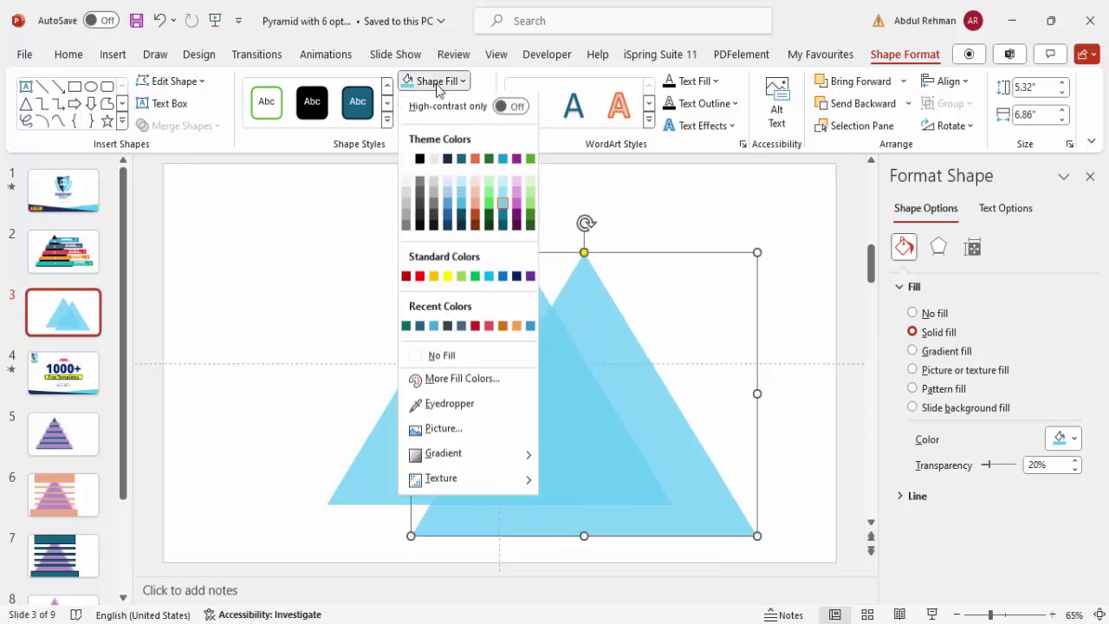
{"action": "left_click", "coordinate": [517, 184]}
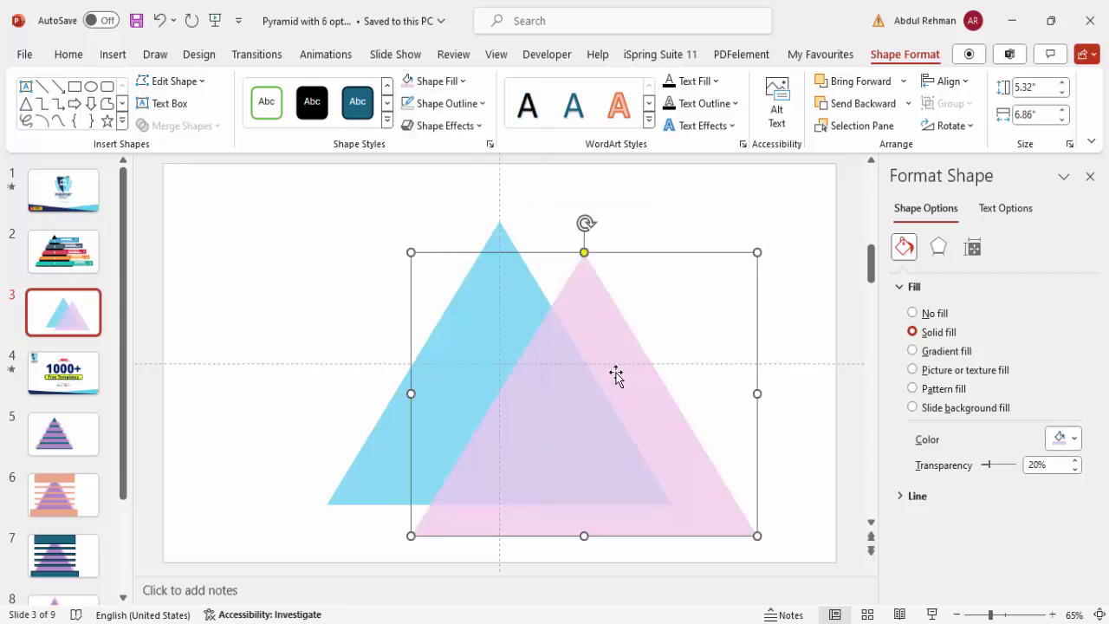
Centre the pink copy on the slide and enlarge it around its centre to 6.35" by 8.18".
{"action": "left_click", "coordinate": [954, 82]}
{"action": "left_click", "coordinate": [978, 121]}
{"action": "left_click", "coordinate": [962, 82]}
{"action": "left_click", "coordinate": [992, 196]}
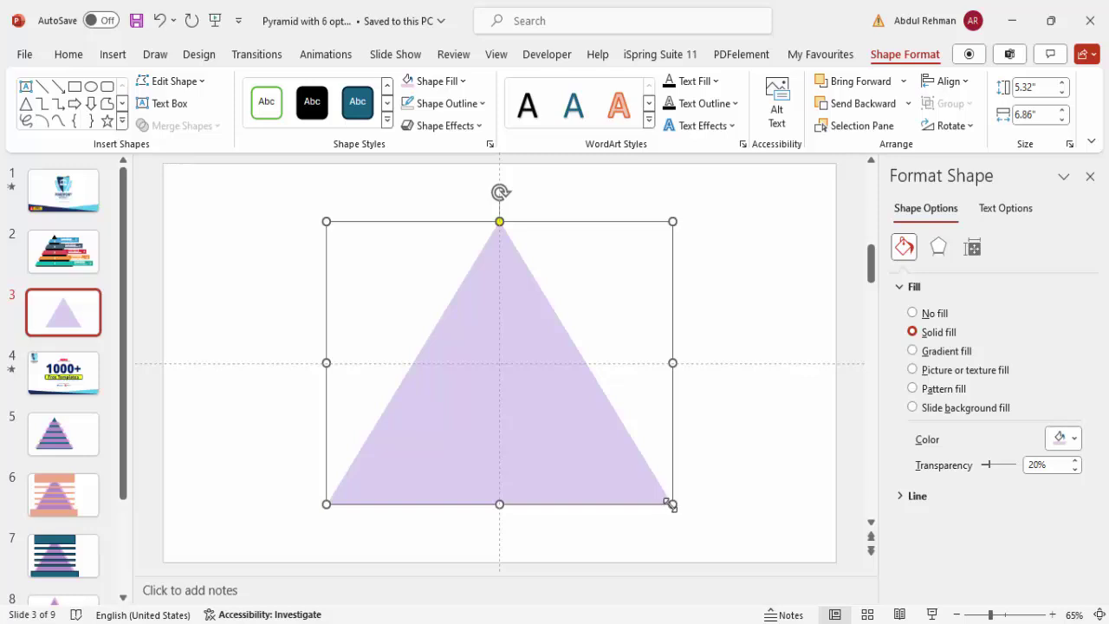
{"action": "left_click_drag", "start_coordinate": [673, 505], "coordinate": [707, 533]}
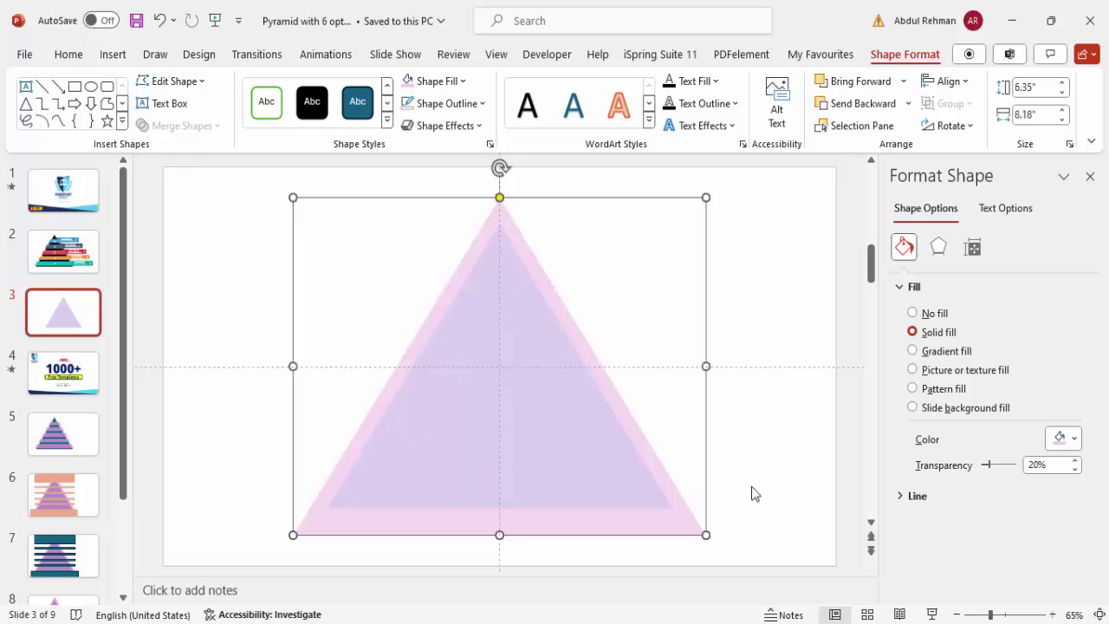
Draw a 9.79" wide by 1.24" tall rectangle across the bottom of the triangles.
{"action": "left_click", "coordinate": [767, 288]}
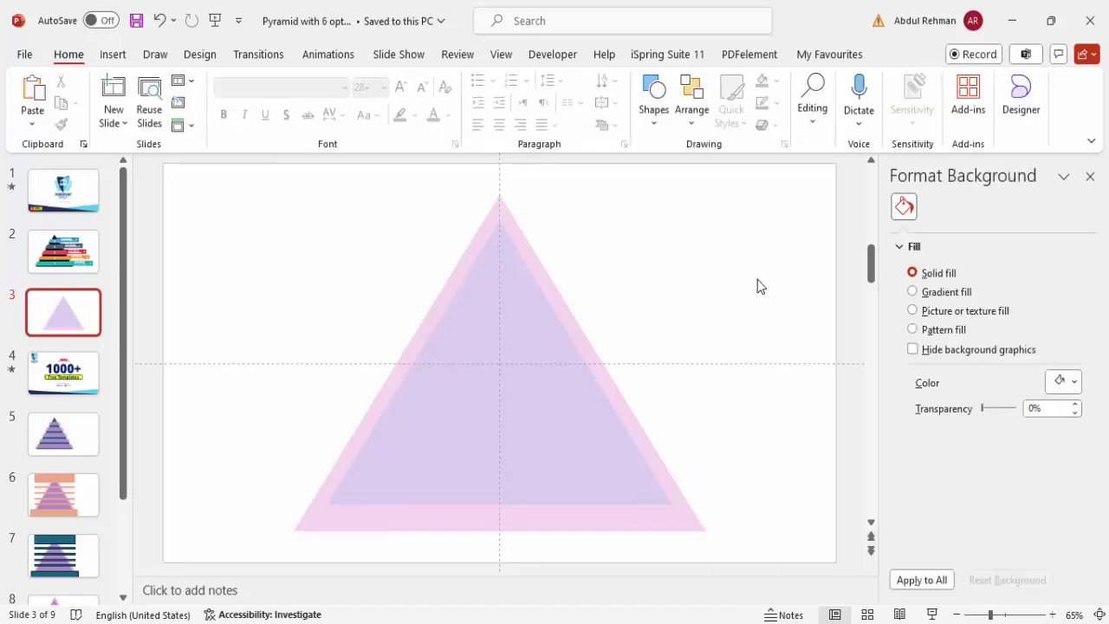
{"action": "left_click", "coordinate": [114, 55]}
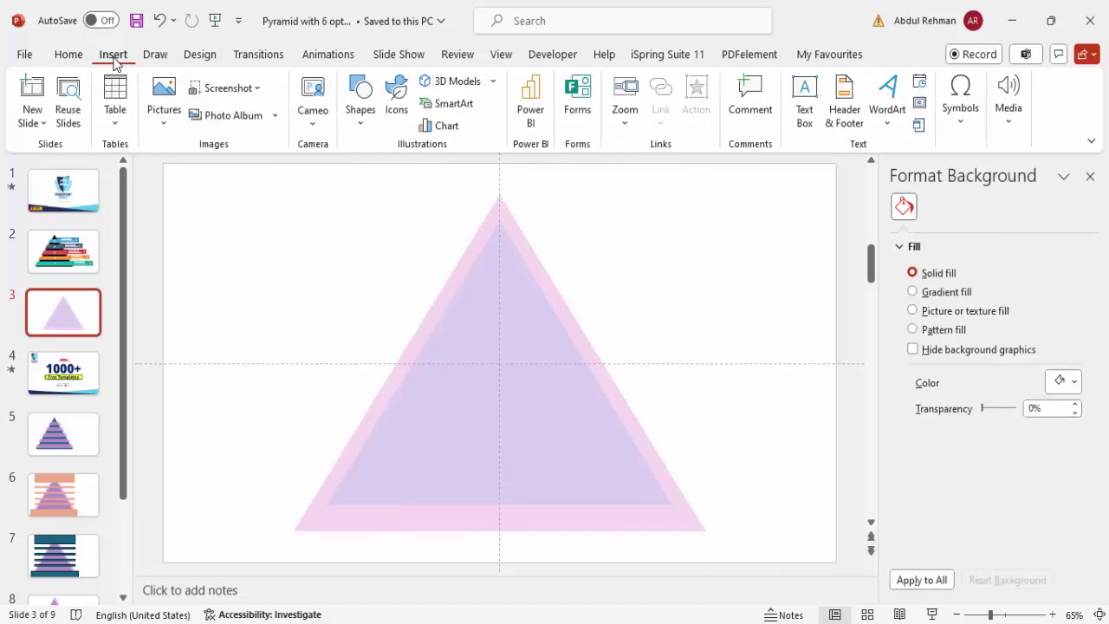
{"action": "left_click", "coordinate": [363, 128]}
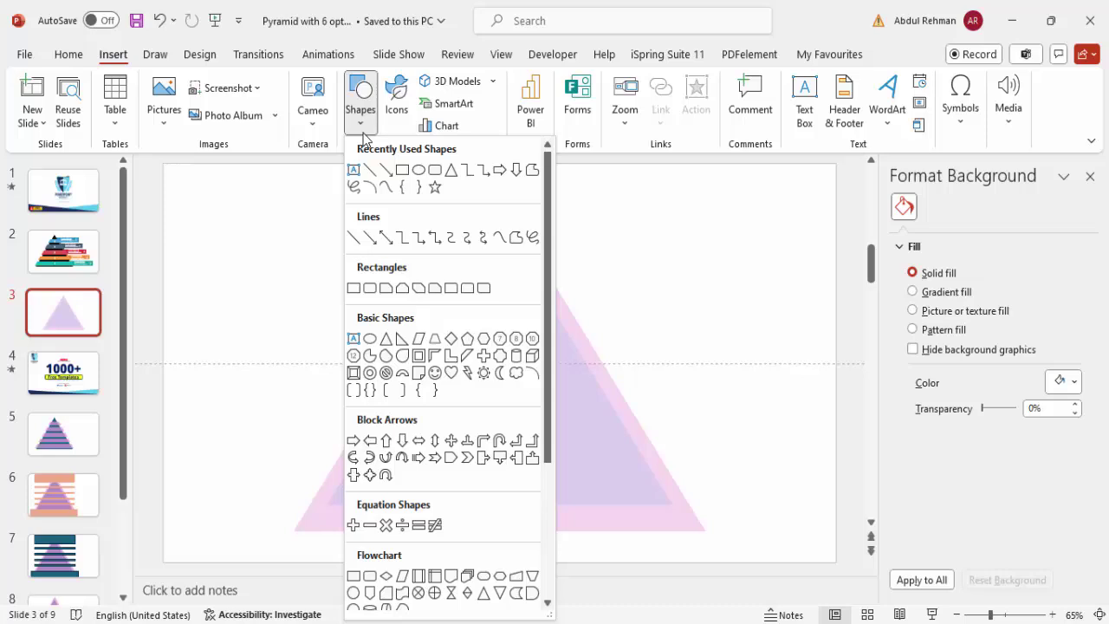
{"action": "left_click", "coordinate": [353, 289]}
{"action": "left_click_drag", "start_coordinate": [250, 482], "coordinate": [741, 547]}
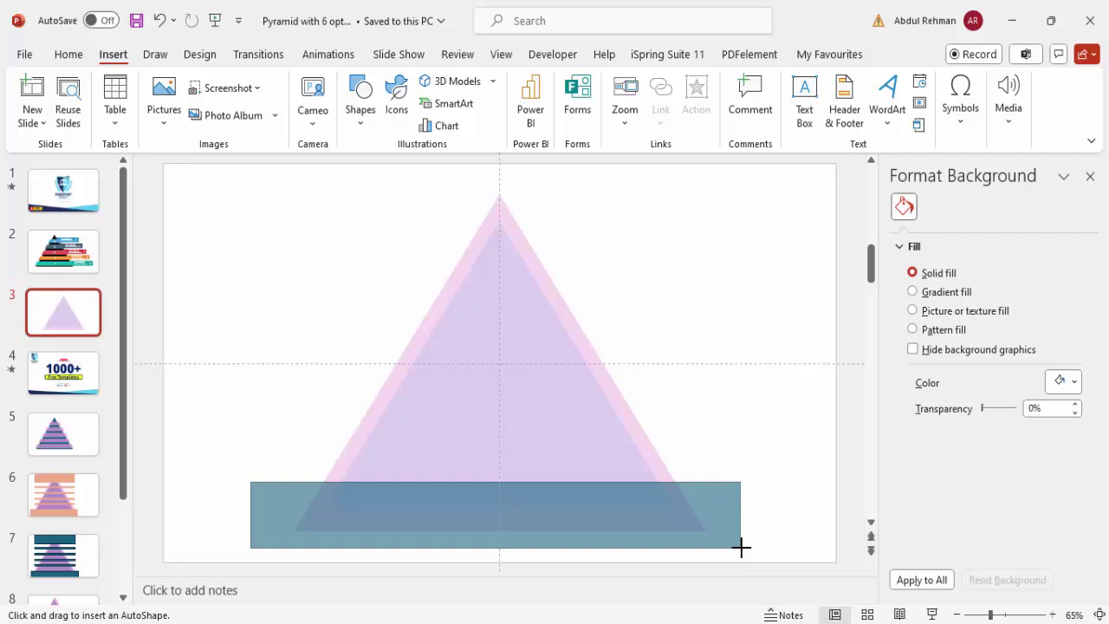
{"action": "left_click_drag", "start_coordinate": [742, 546], "coordinate": [744, 547]}
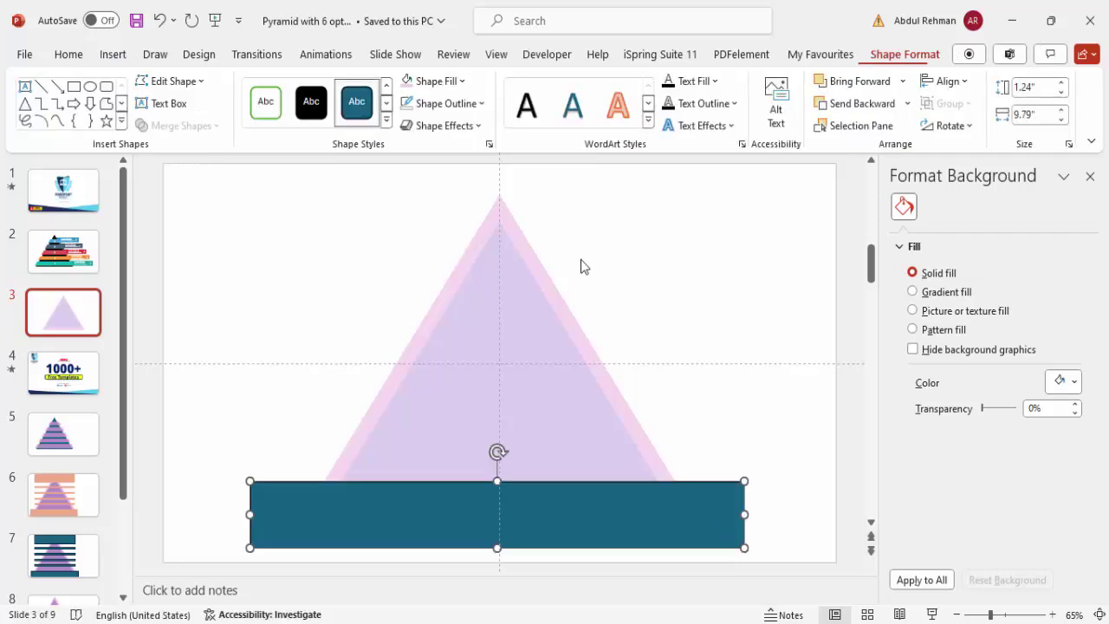
Remove the rectangle's outline and fill it light green.
{"action": "left_click", "coordinate": [452, 108]}
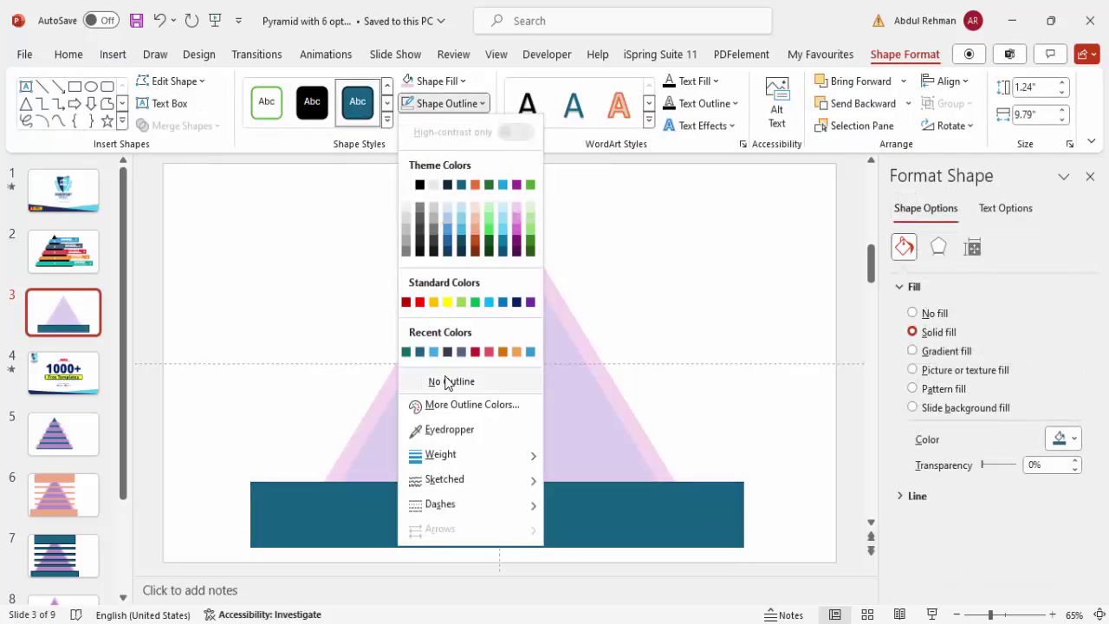
{"action": "left_click", "coordinate": [433, 381]}
{"action": "left_click", "coordinate": [458, 83]}
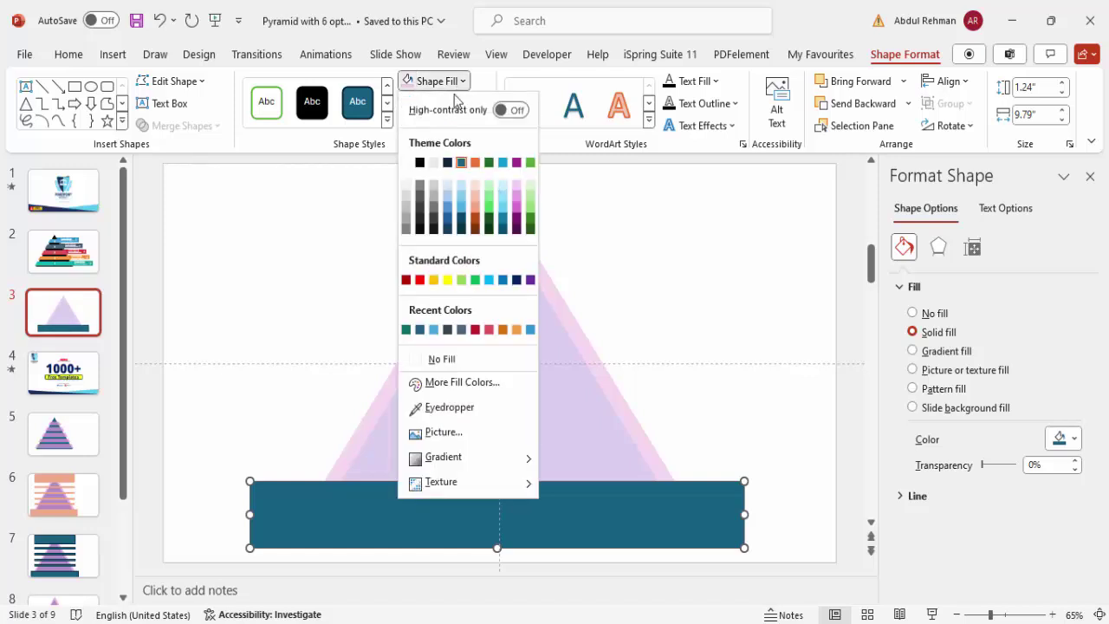
{"action": "left_click", "coordinate": [490, 205]}
Set the green rectangle's fill transparency to 40%.
{"action": "left_click", "coordinate": [919, 465]}
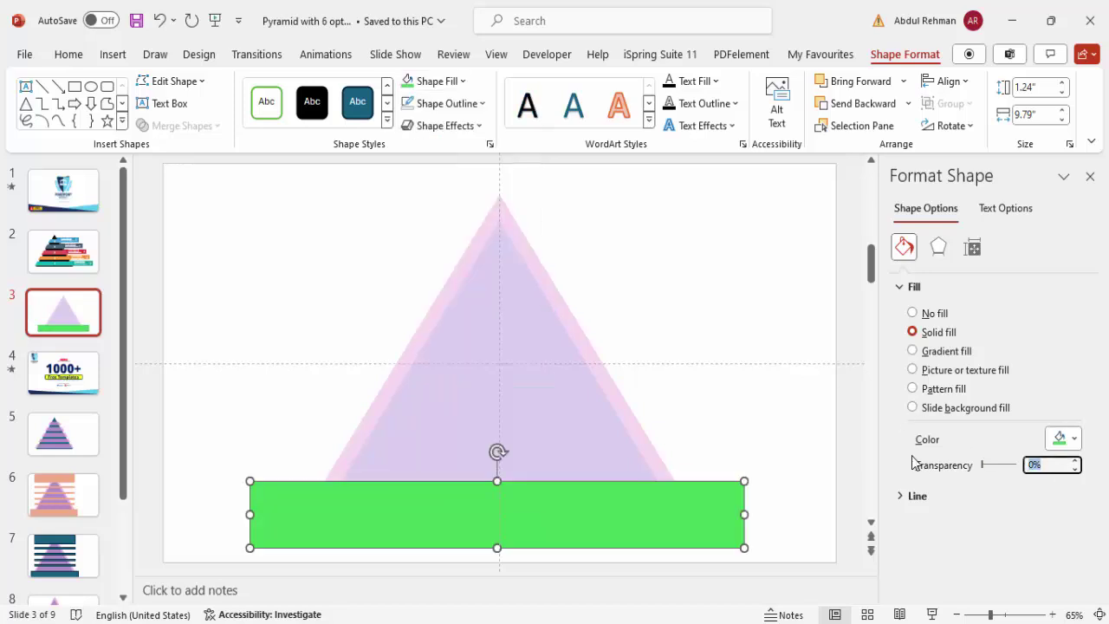
{"action": "type", "text": "30"}
{"action": "key", "text": "Return"}
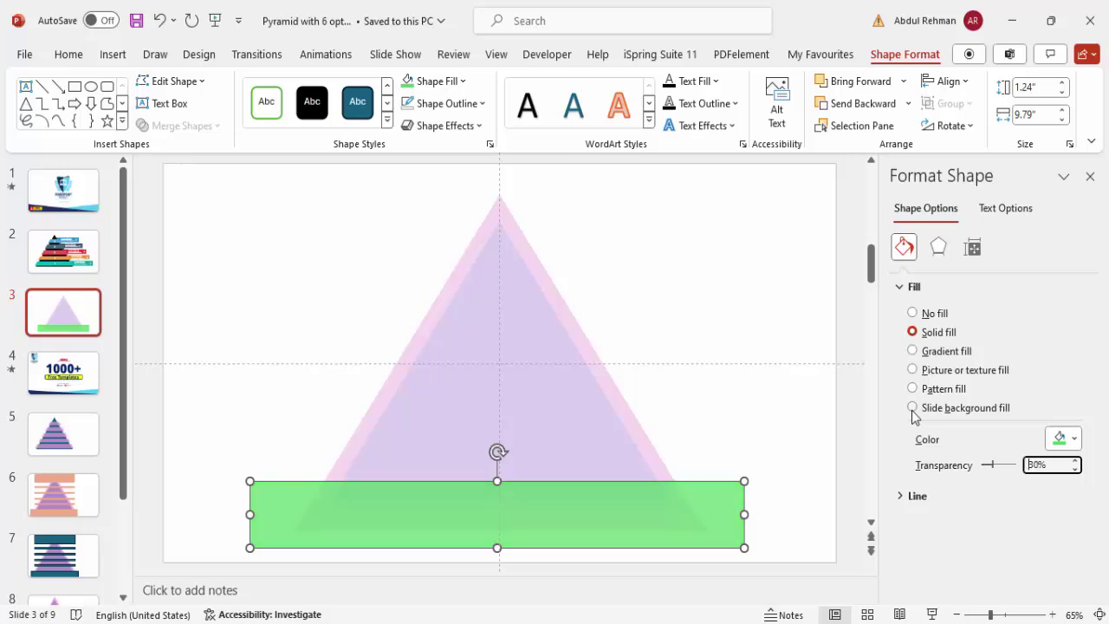
{"action": "left_click_drag", "start_coordinate": [1016, 465], "coordinate": [980, 471]}
{"action": "type", "text": "40"}
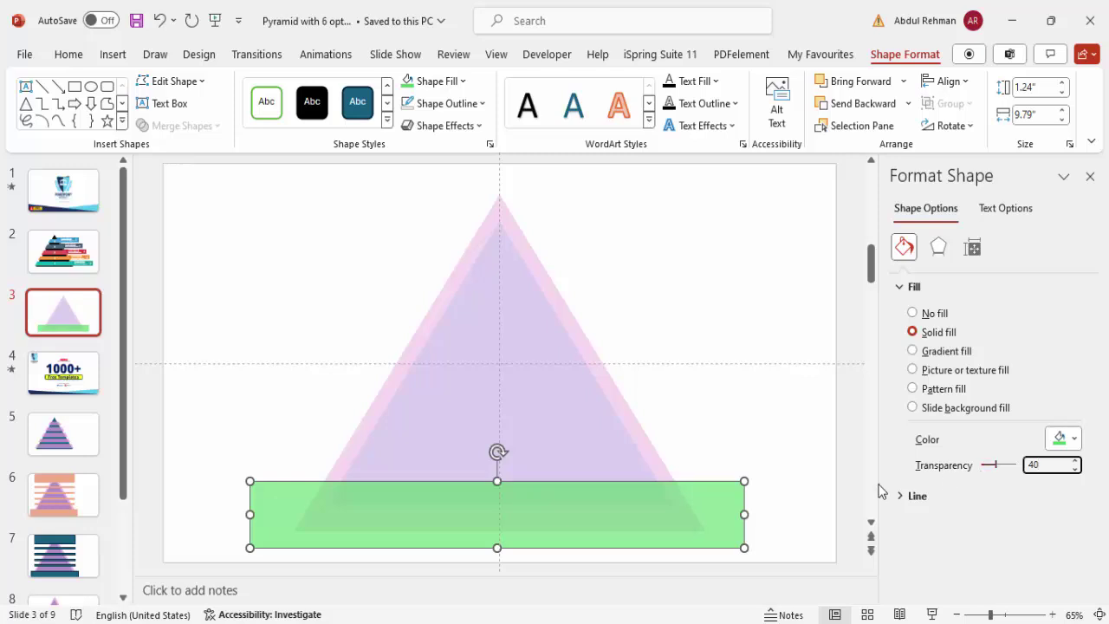
{"action": "left_click", "coordinate": [720, 419]}
{"action": "left_click", "coordinate": [479, 524]}
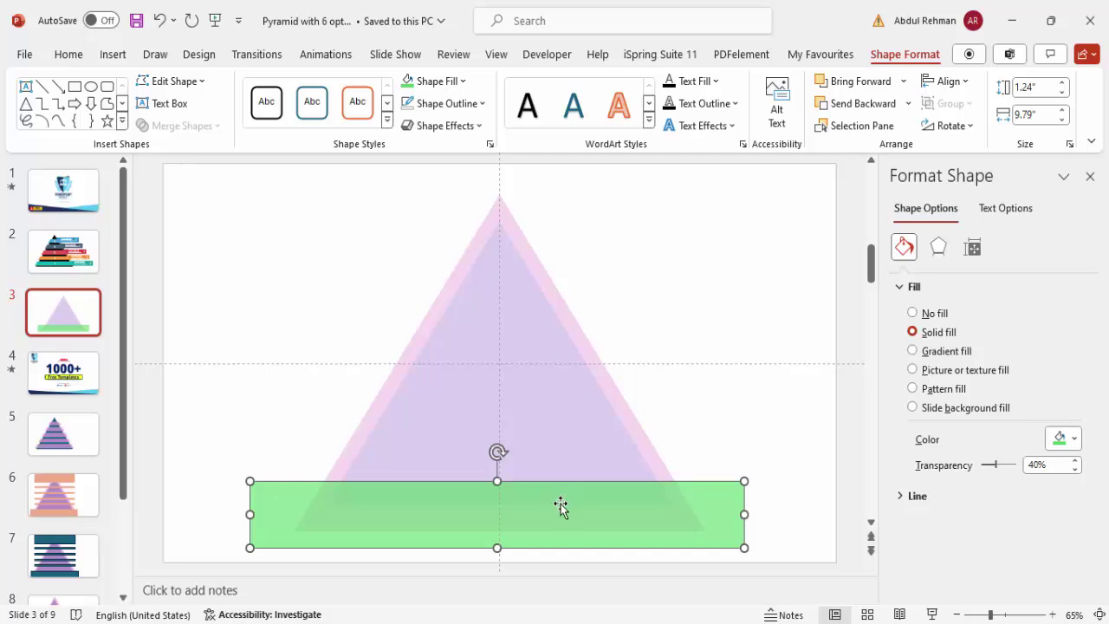
Copy the green bar upward as 1.01"-tall bands and delete the extra top bar.
{"action": "left_click_drag", "start_coordinate": [549, 515], "coordinate": [549, 444]}
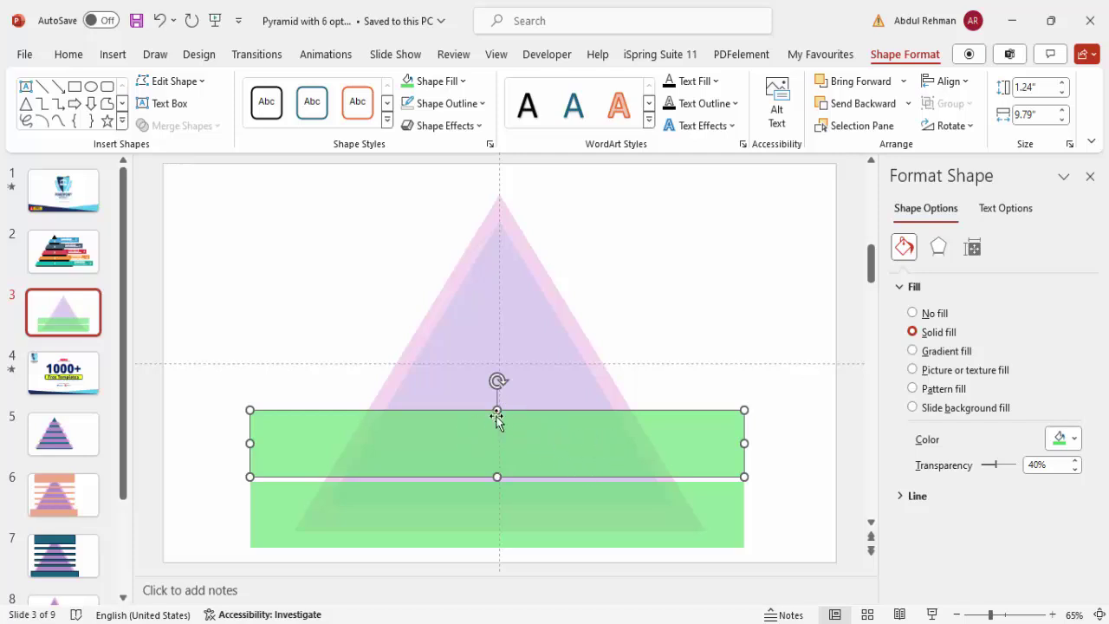
{"action": "left_click_drag", "start_coordinate": [498, 412], "coordinate": [538, 292]}
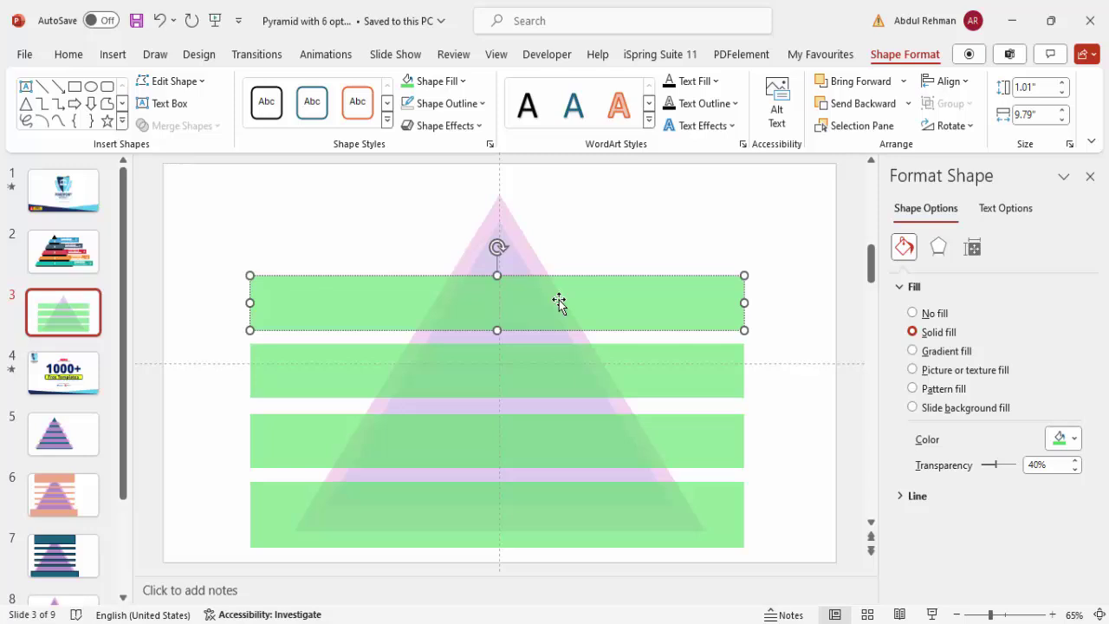
{"action": "left_click_drag", "start_coordinate": [558, 303], "coordinate": [564, 220]}
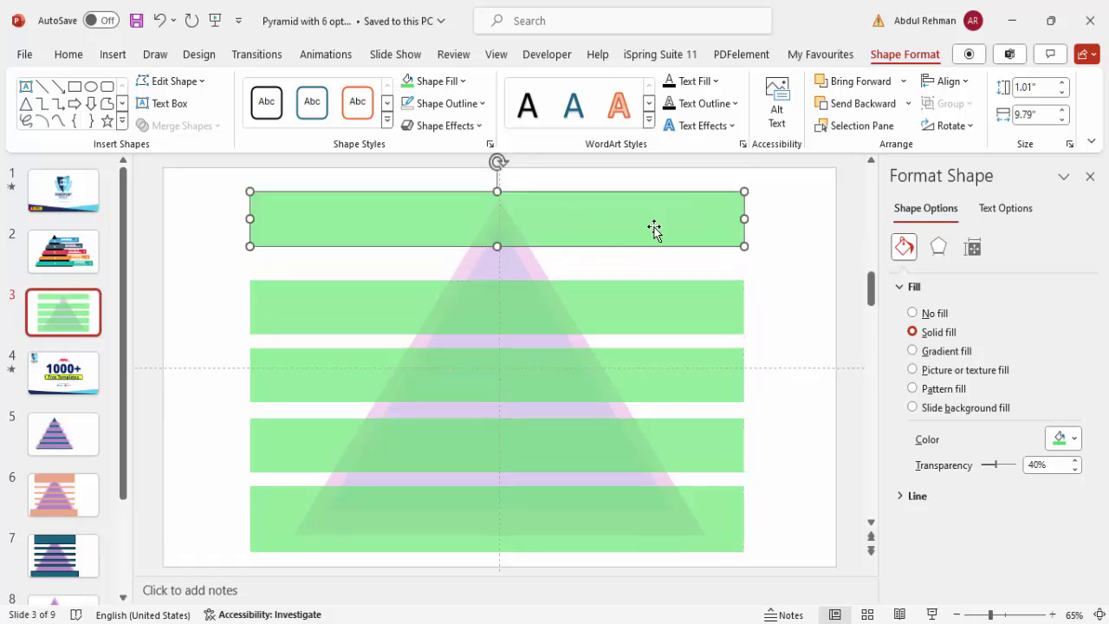
{"action": "key", "text": "Delete"}
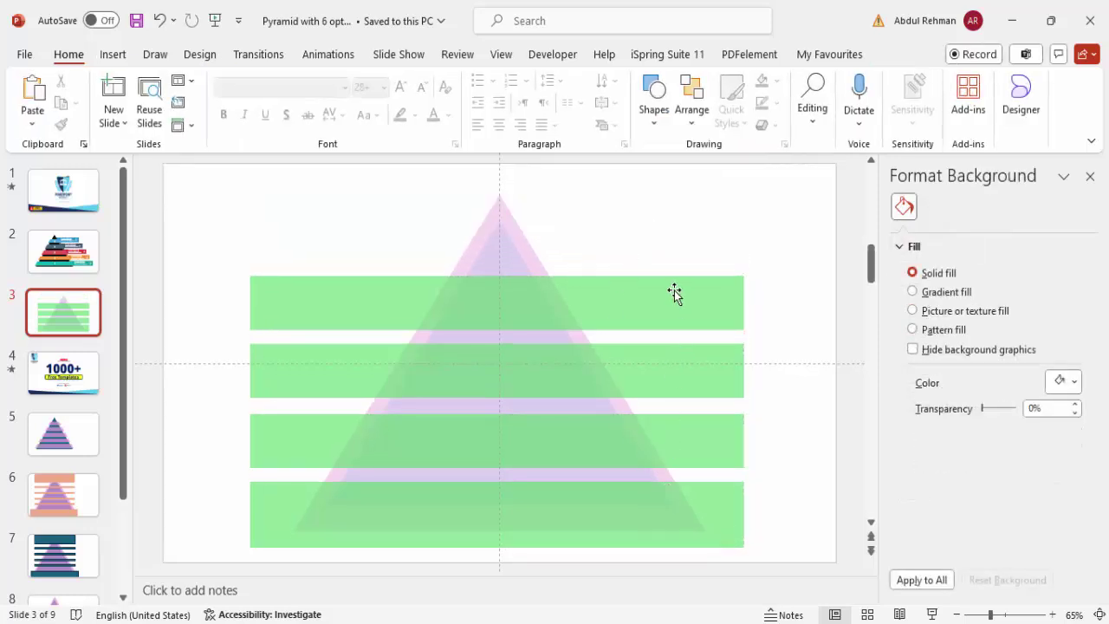